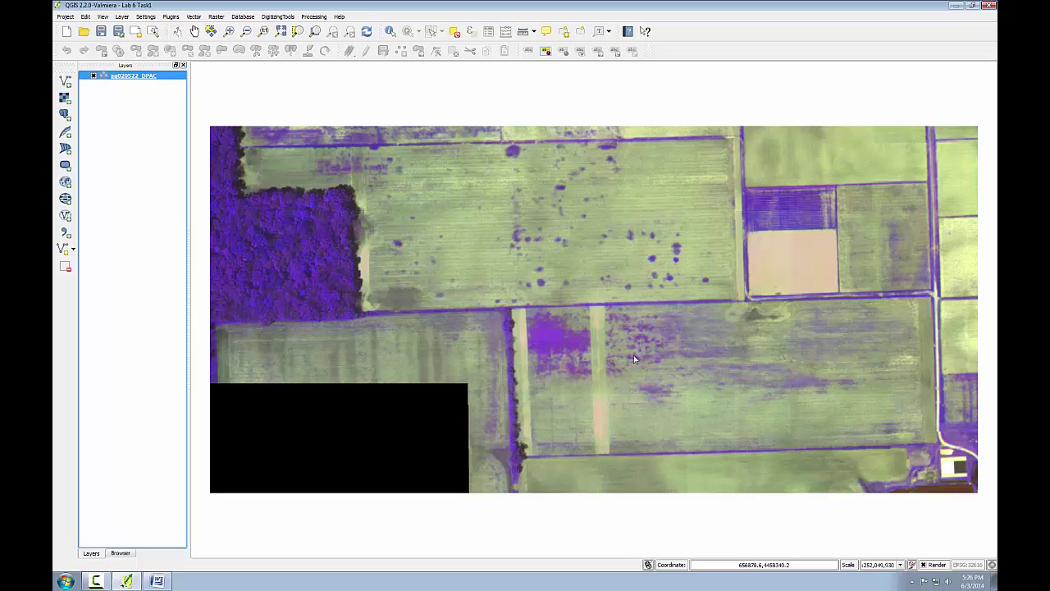
- Open Layer Properties for ag020522_DPAC and show its Style page
double_click(133, 75)
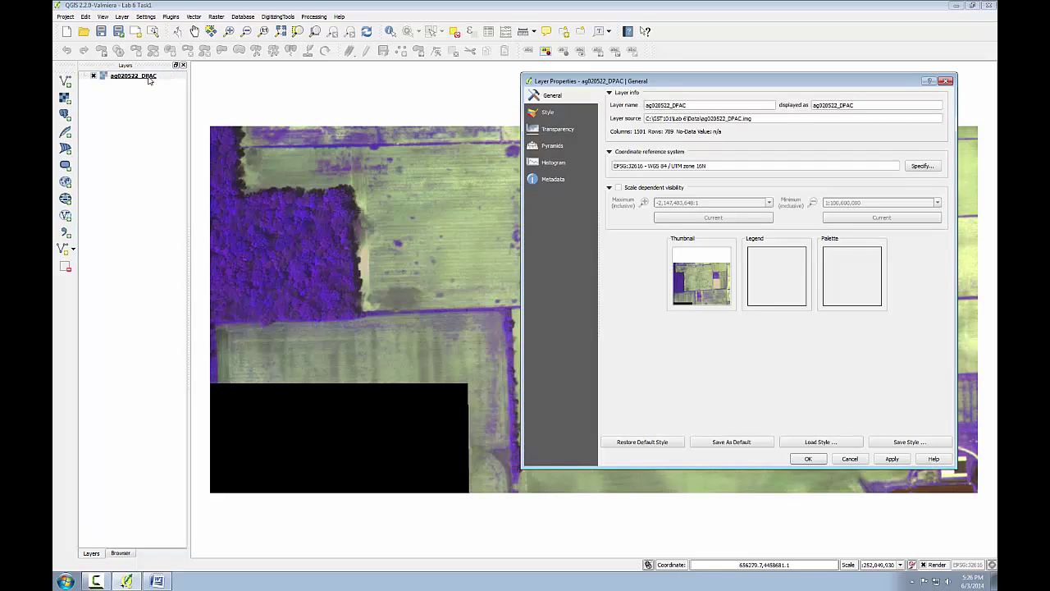
click(548, 113)
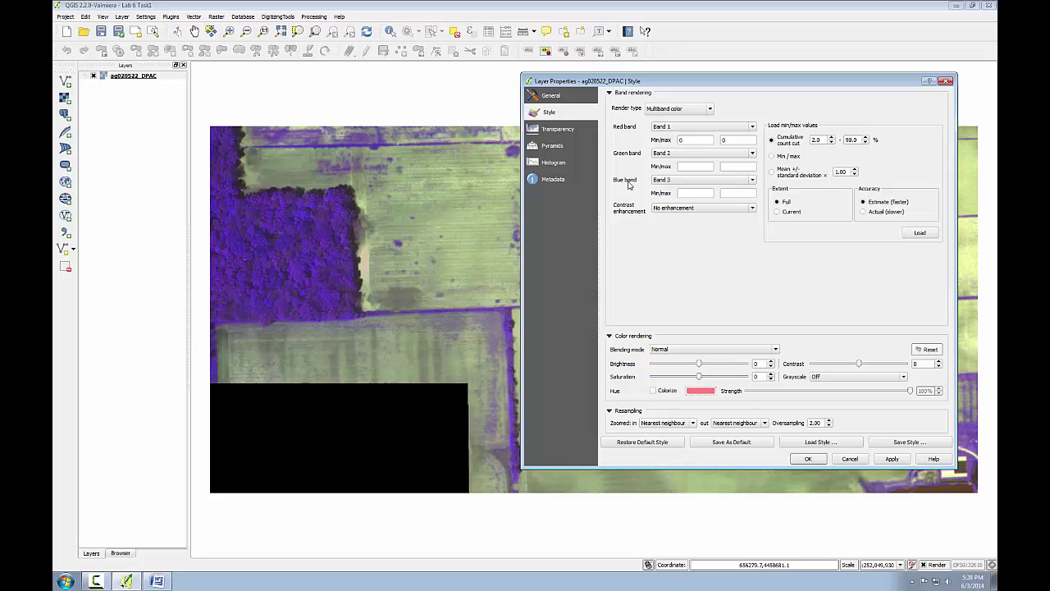
- Map Band 3 to red and Band 1 to blue, keeping Band 2 green, and apply
click(666, 128)
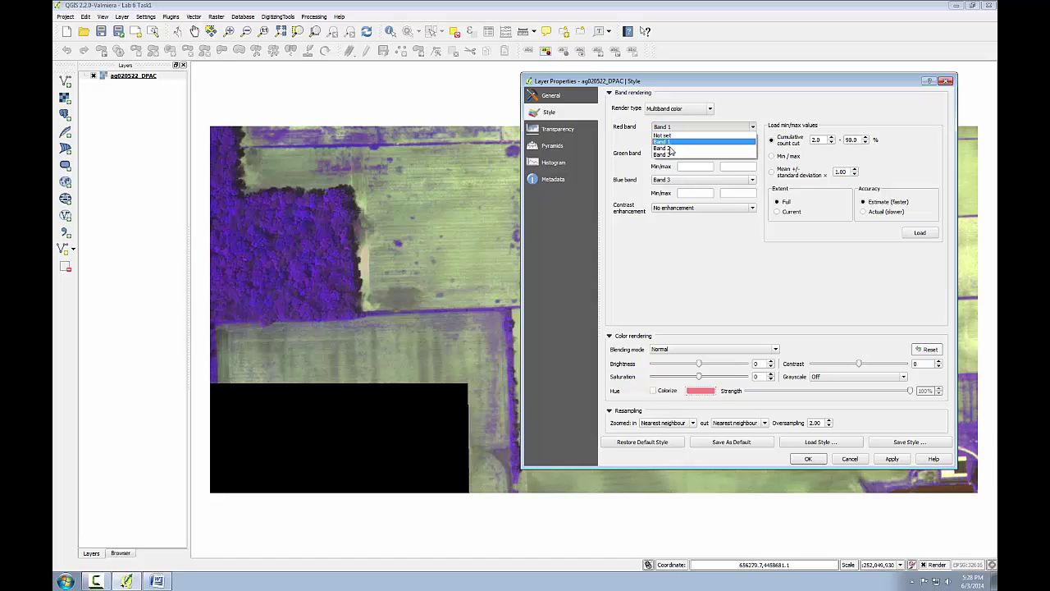
click(669, 155)
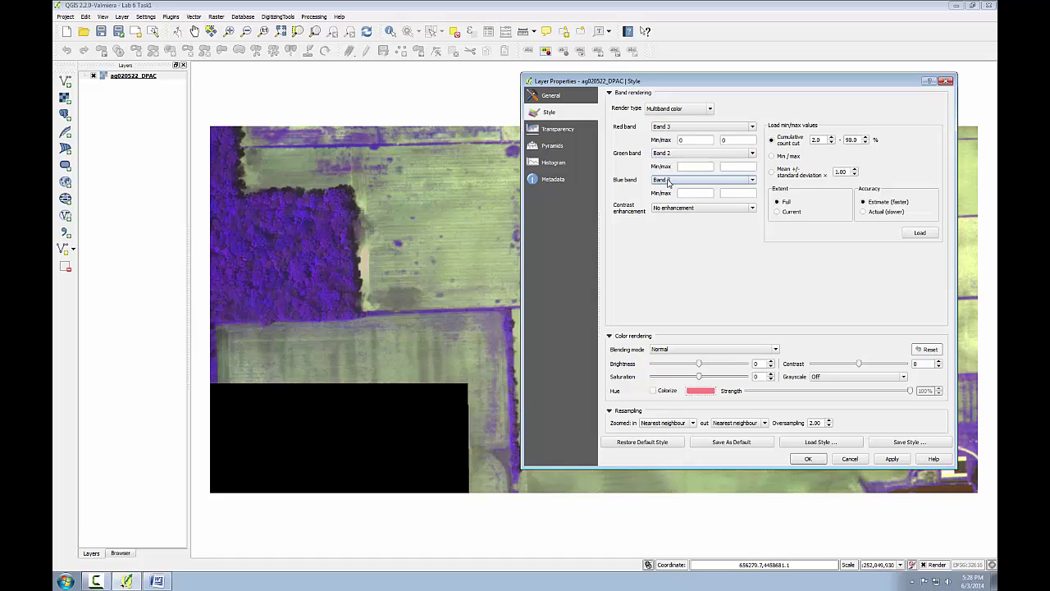
click(666, 180)
click(666, 195)
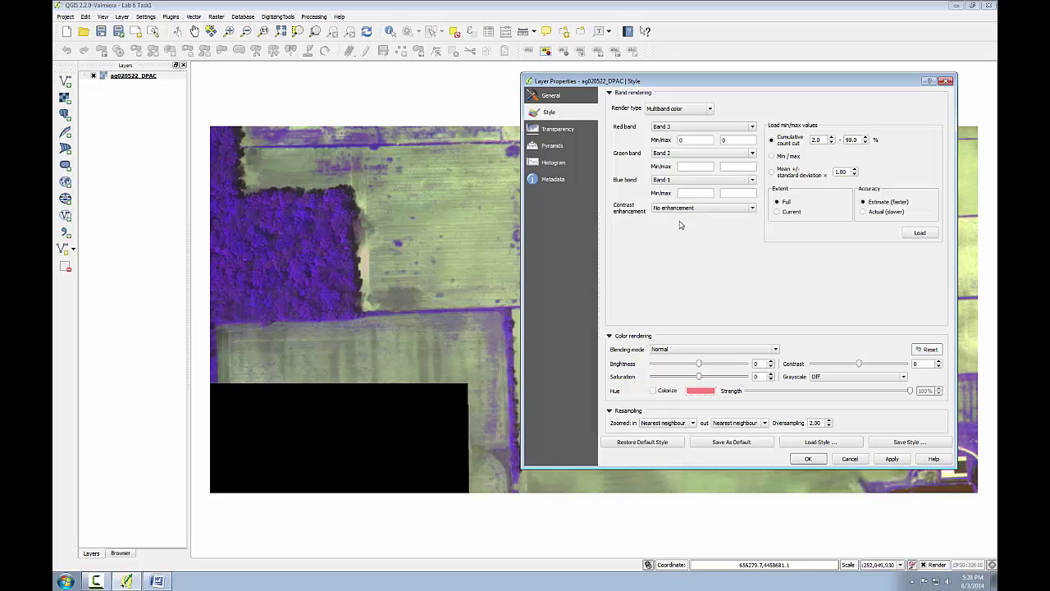
click(889, 459)
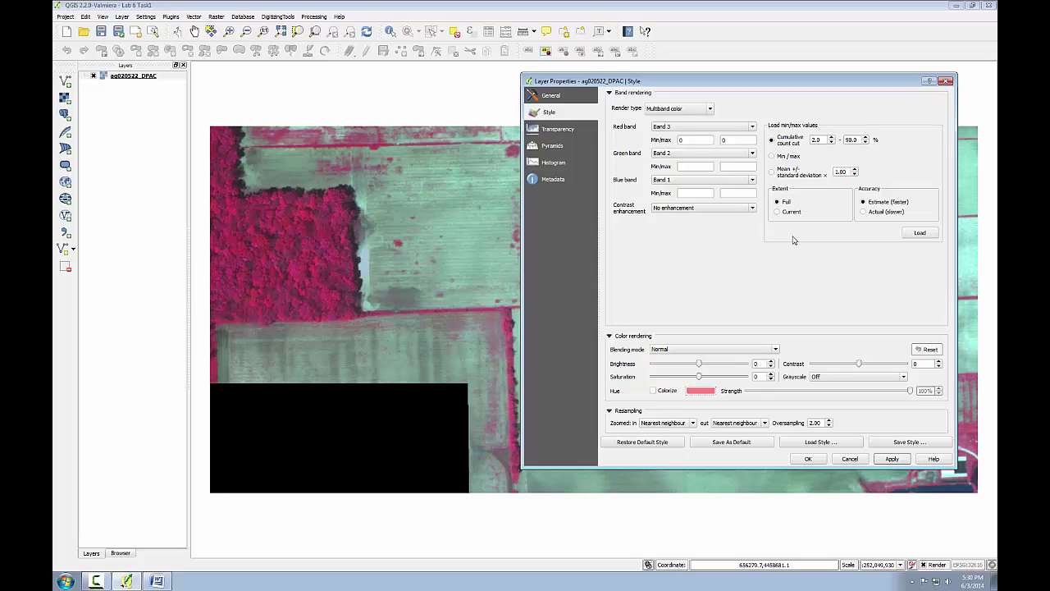
- Load band min/max values, then reload them with Actual (slower) accuracy for exact statistics
click(910, 233)
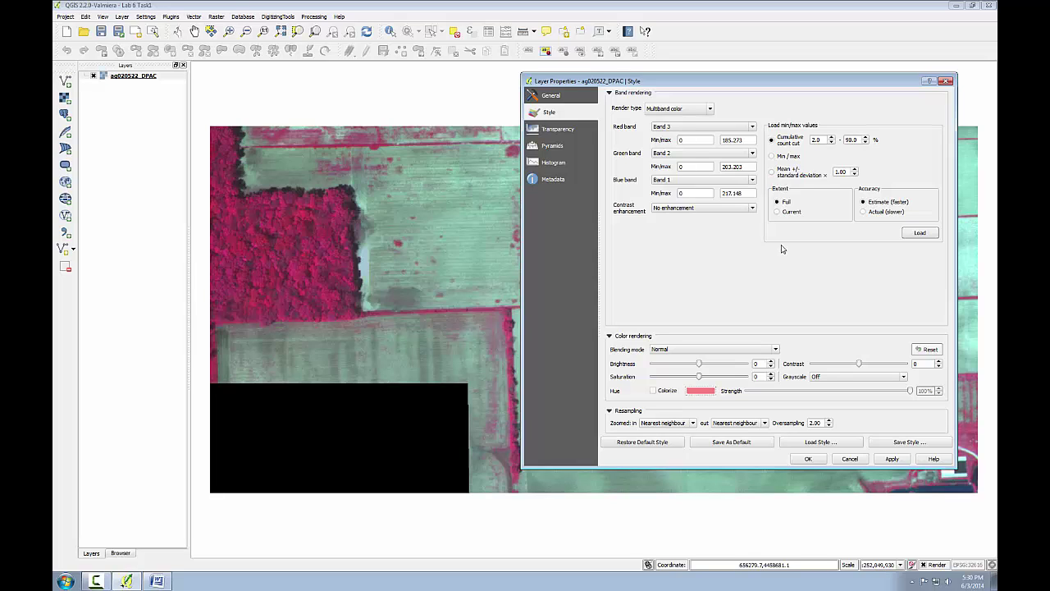
click(862, 212)
click(918, 234)
- Set contrast enhancement to Stretch to MinMax and apply it
click(694, 210)
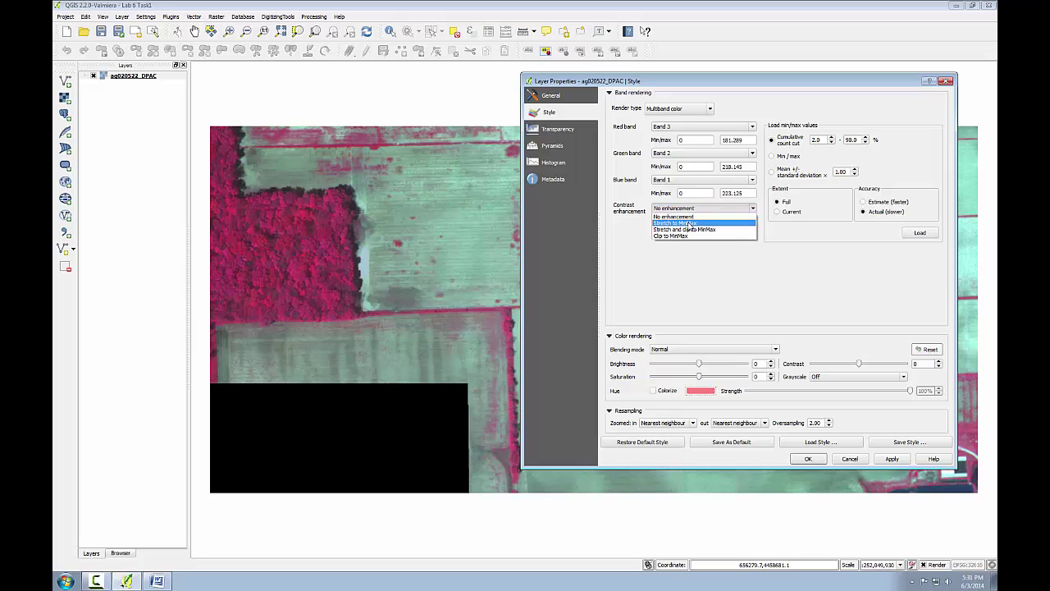
click(689, 222)
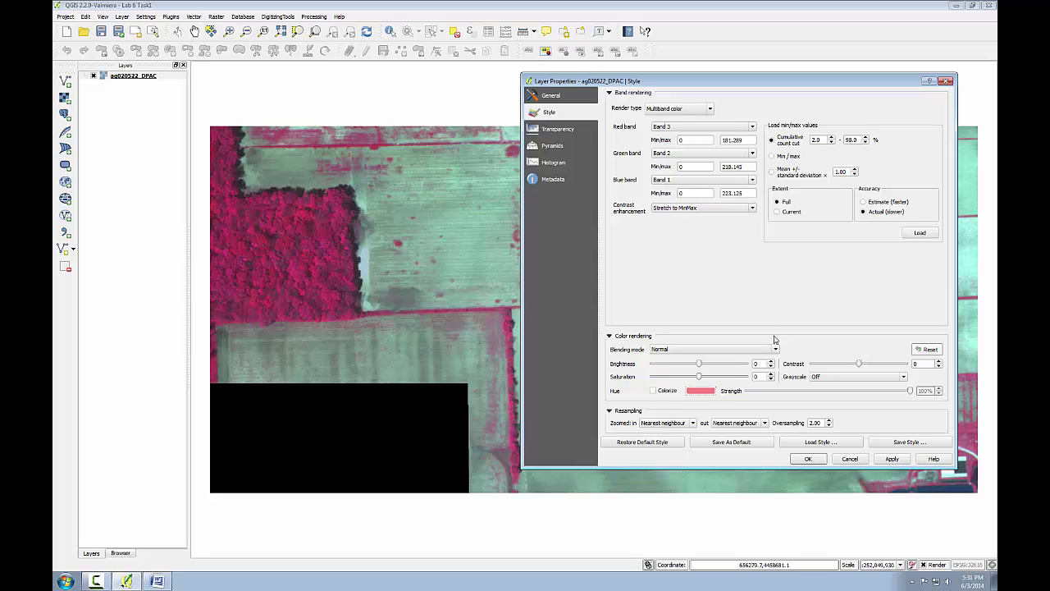
click(902, 462)
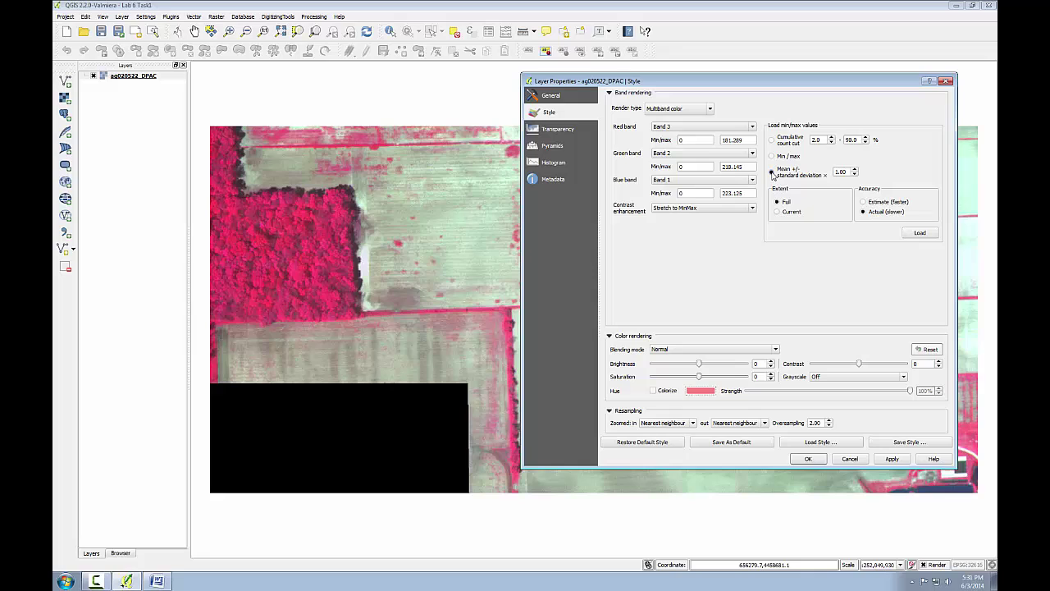
- Load mean ± 1 standard deviation limits (76.9059–167.167 red, 73.0161–197.44 green, 77.5547–187.674 blue) and apply
click(917, 234)
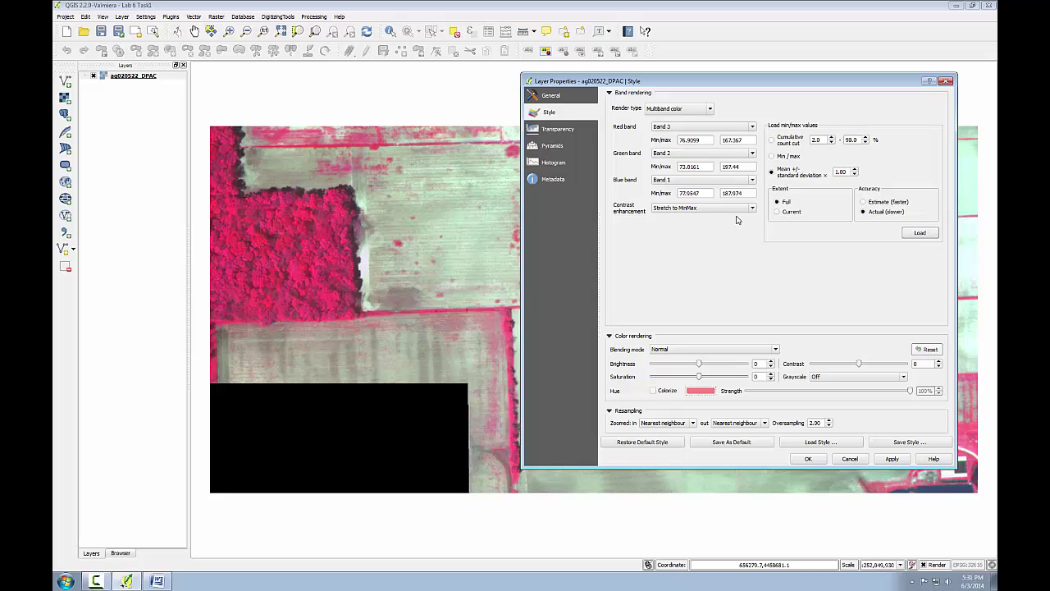
click(892, 458)
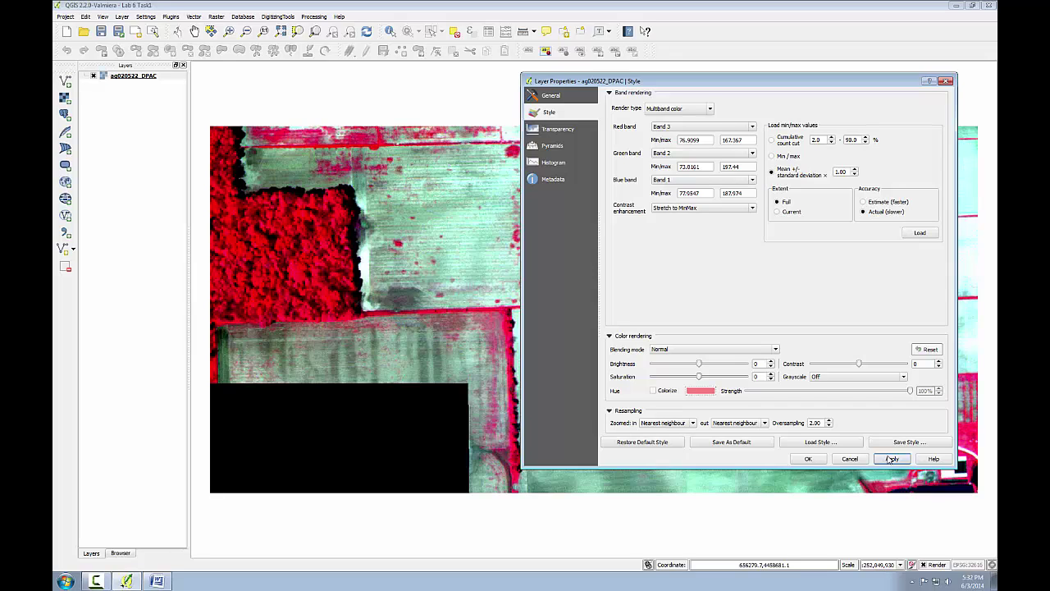
- Switch to Singleband gray rendering showing Band 3 and apply it
click(710, 110)
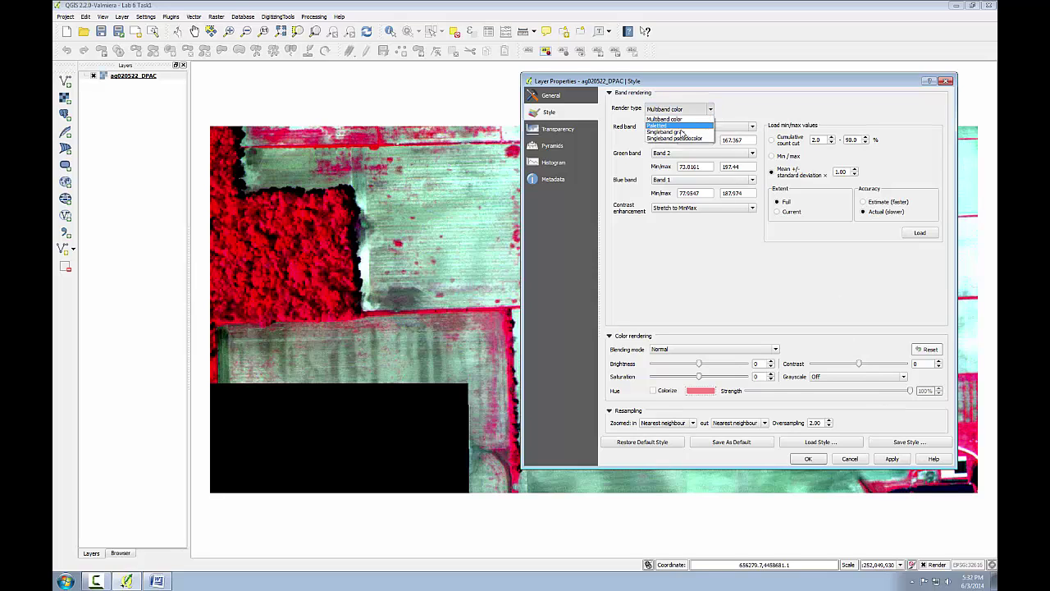
click(680, 132)
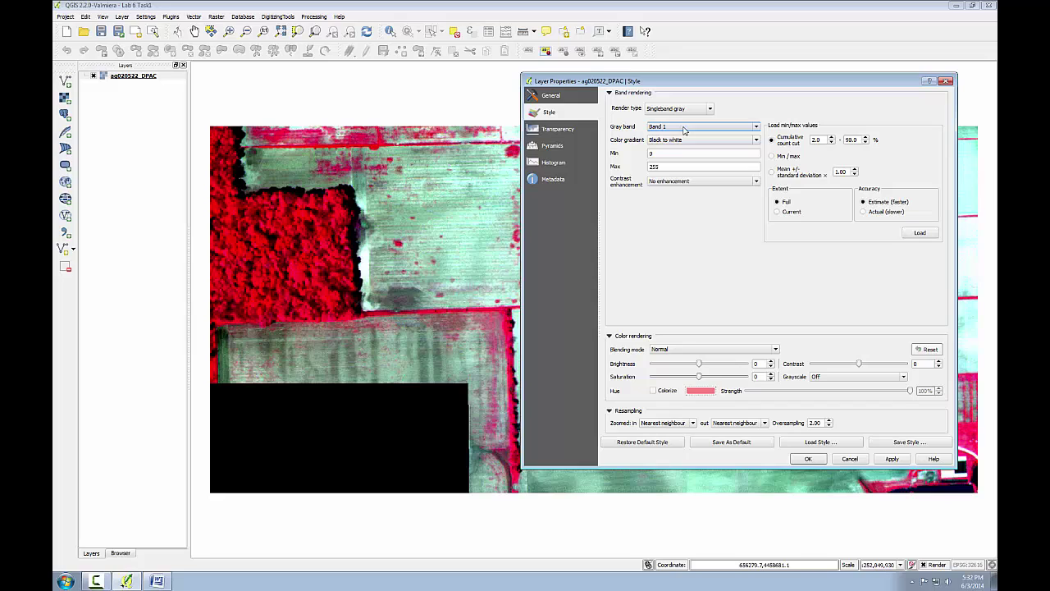
click(684, 129)
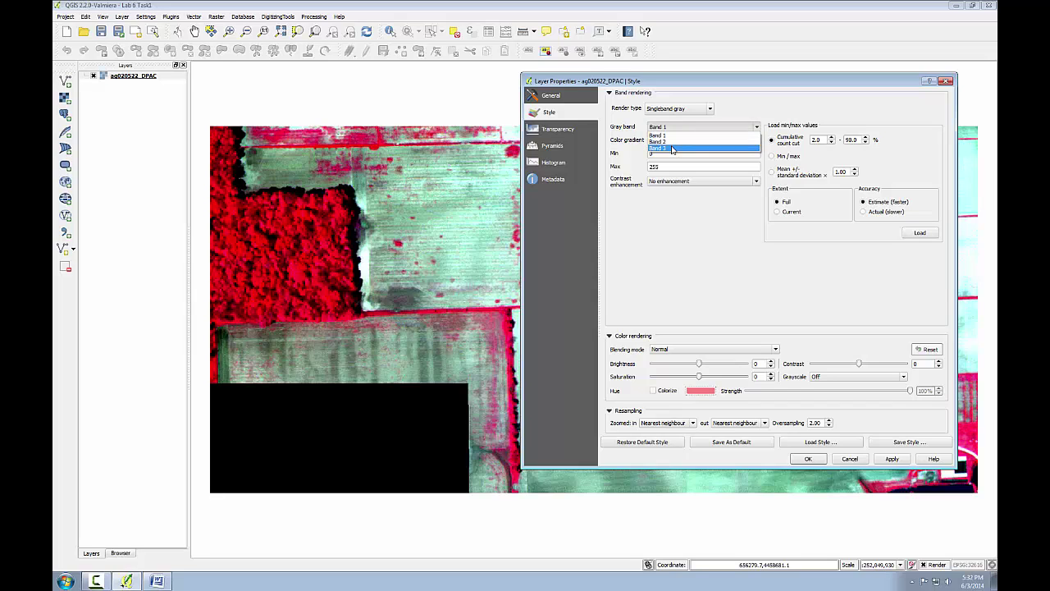
click(673, 147)
click(889, 459)
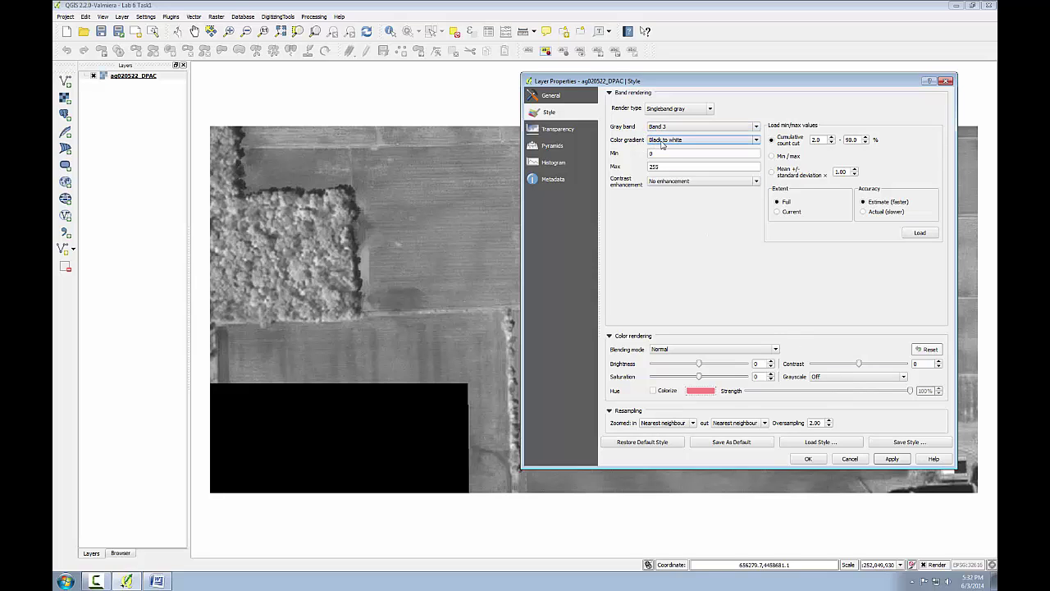
- Show Band 2, then Band 1, as the gray band, applying each
click(738, 126)
click(738, 136)
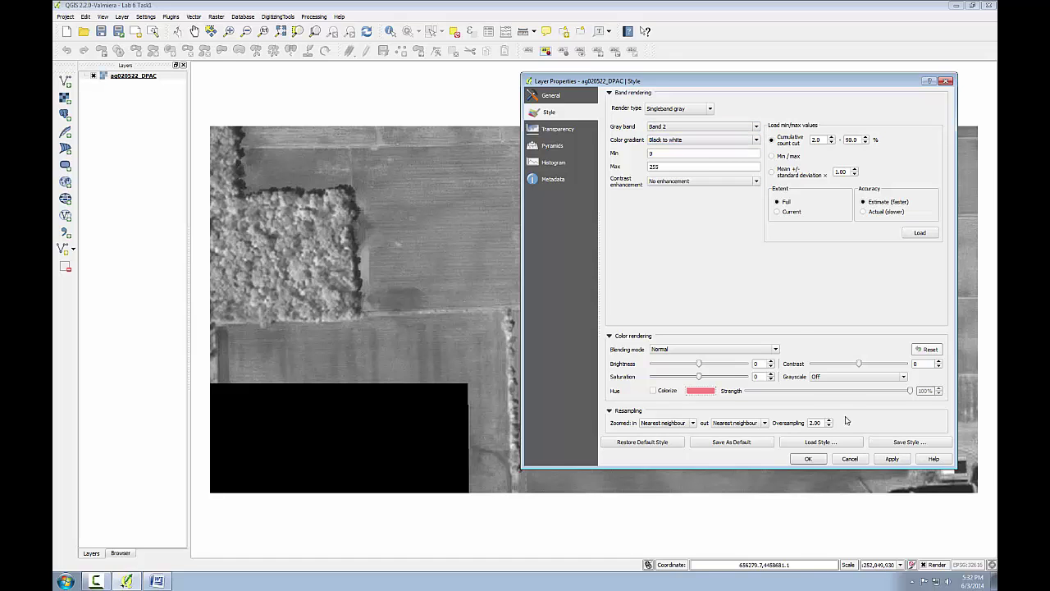
click(883, 459)
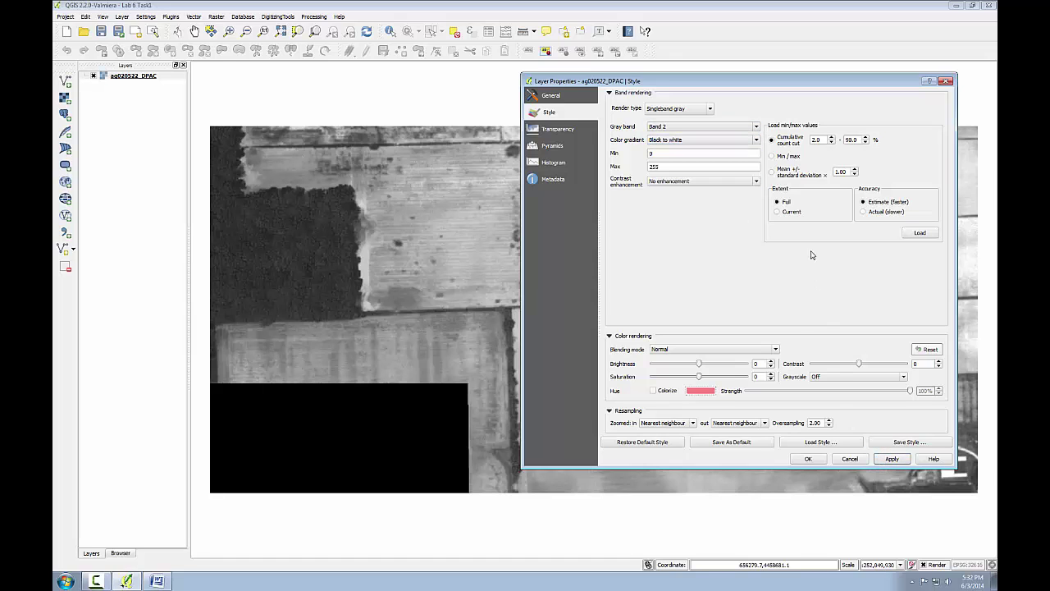
click(756, 129)
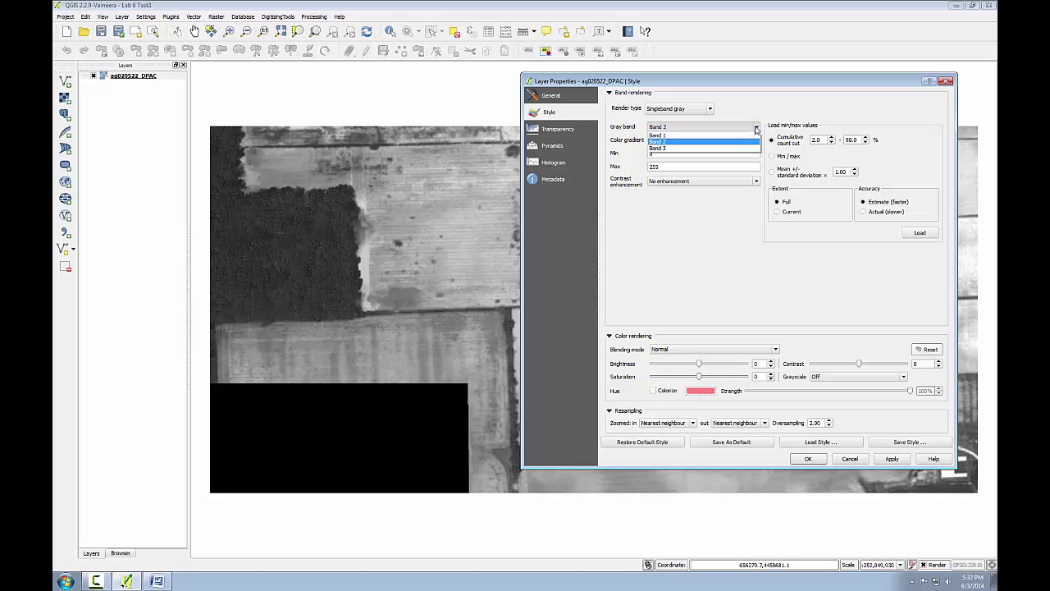
click(743, 134)
click(896, 464)
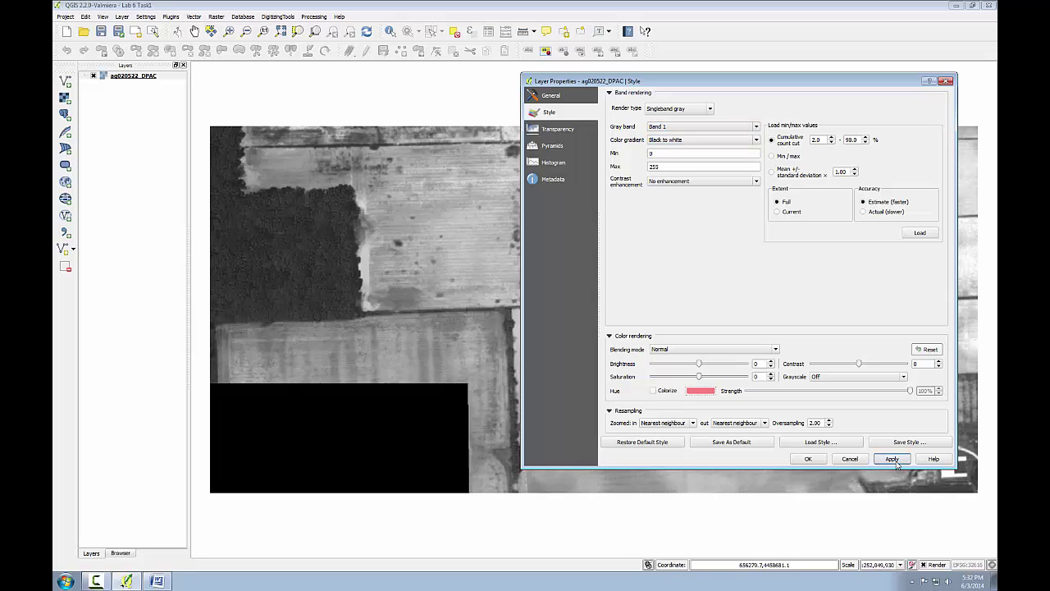
- Return to Multiband color with Bands 3, 2, 1 on red, green, blue
click(704, 109)
click(702, 119)
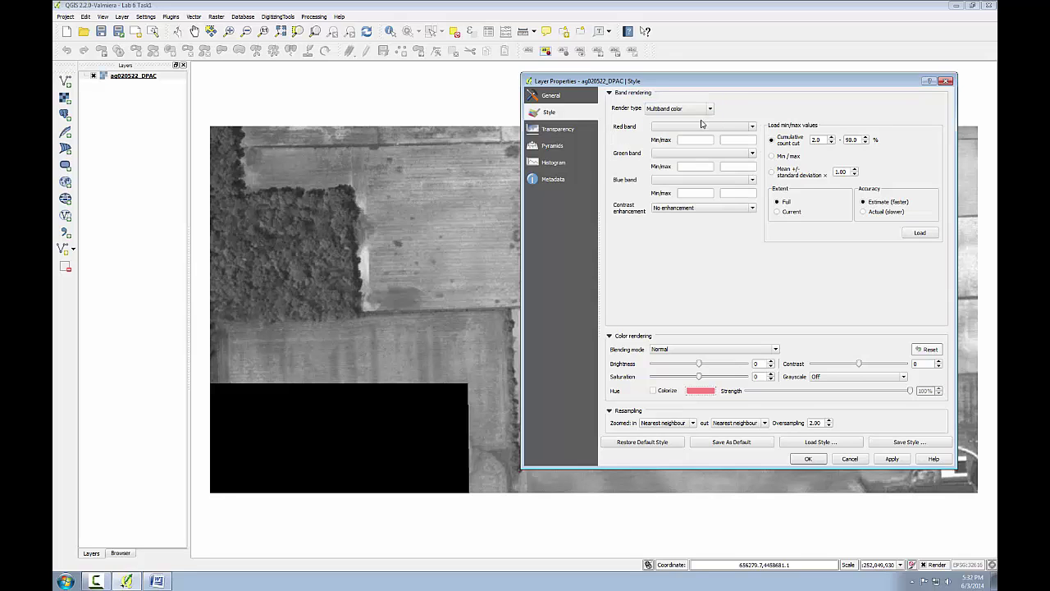
click(702, 127)
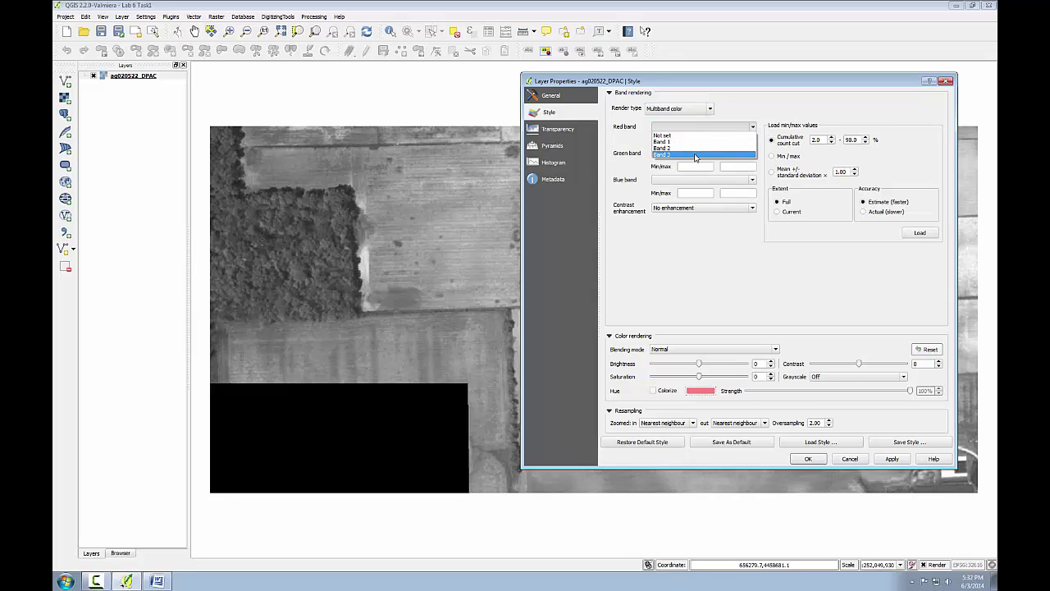
click(695, 154)
click(697, 153)
click(687, 177)
click(686, 180)
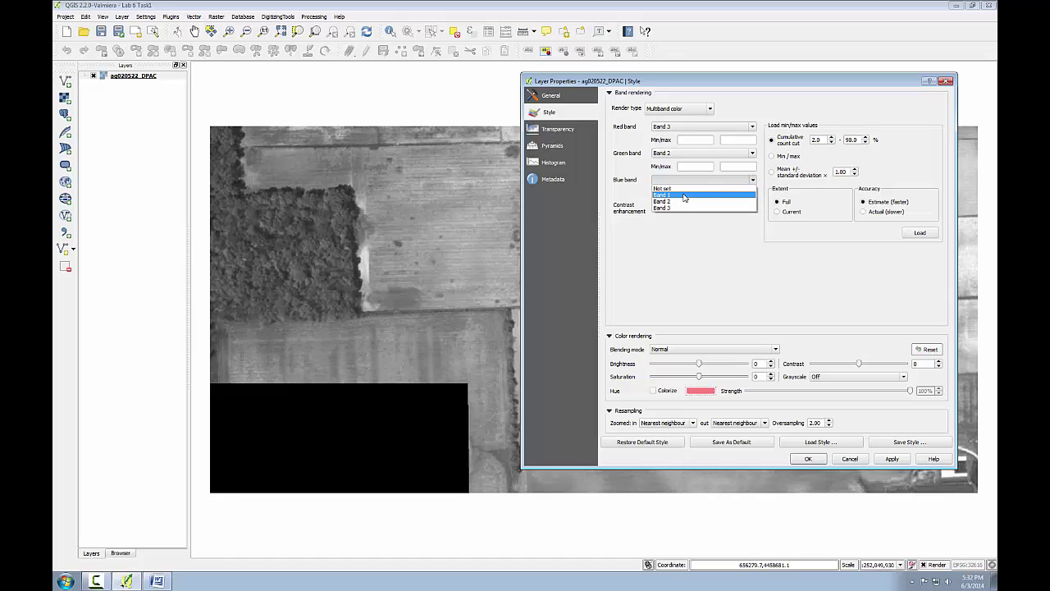
click(686, 195)
- Apply Stretch to MinMax contrast, then go to the Transparency page
click(683, 208)
click(686, 218)
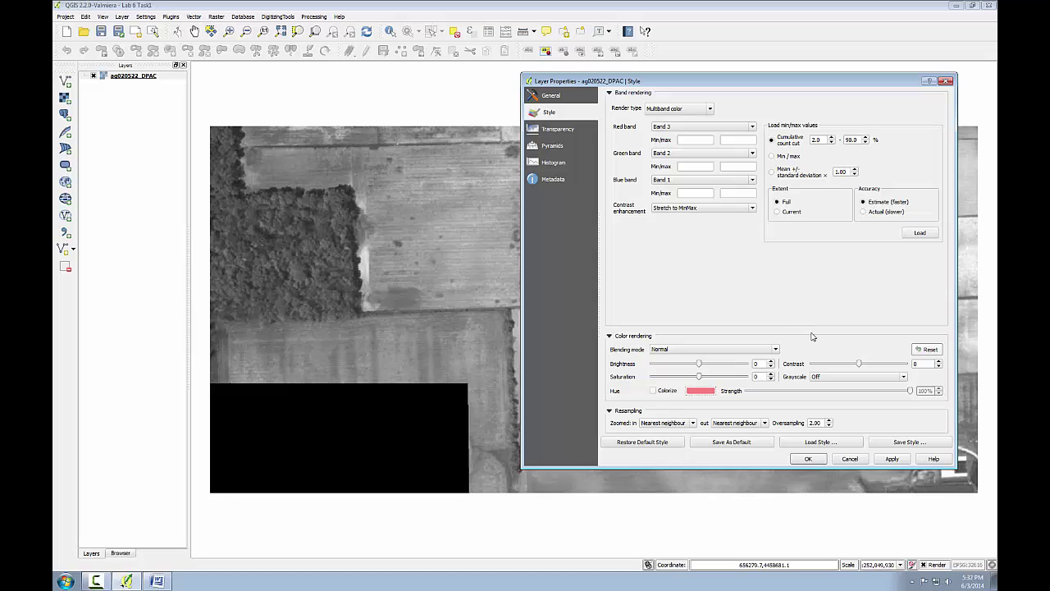
click(886, 461)
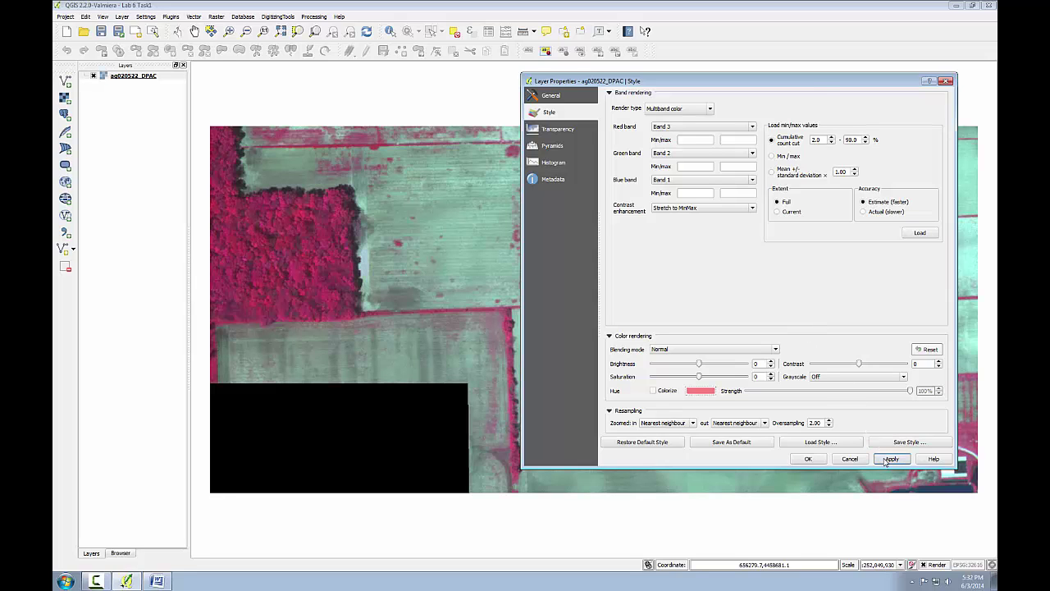
click(563, 130)
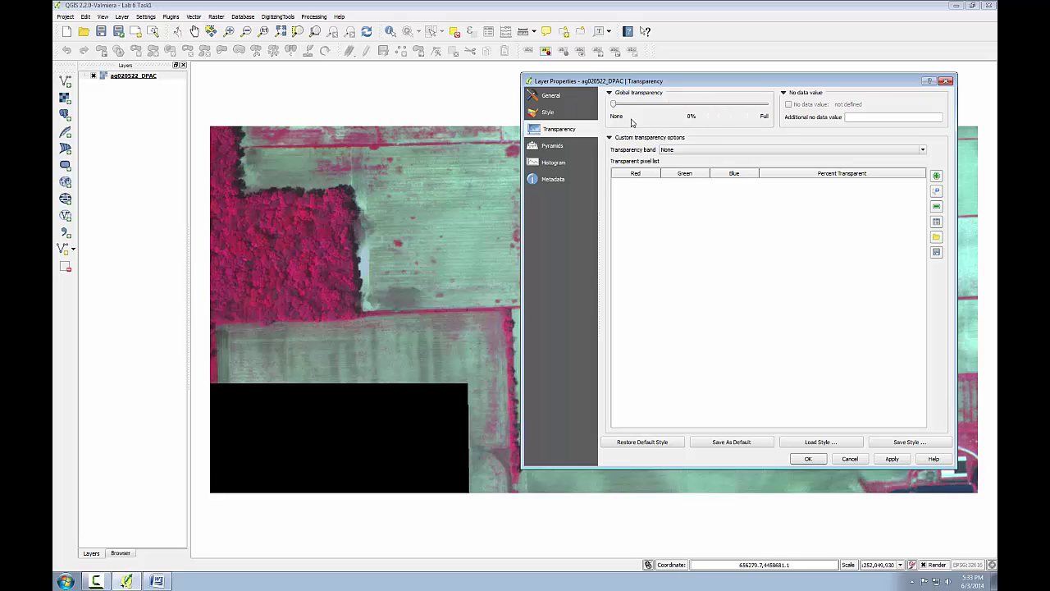
- Set 29% layer transparency and make black 0,0,0 pixels 100% transparent, applying both
drag(613, 104, 620, 126)
click(892, 458)
click(374, 444)
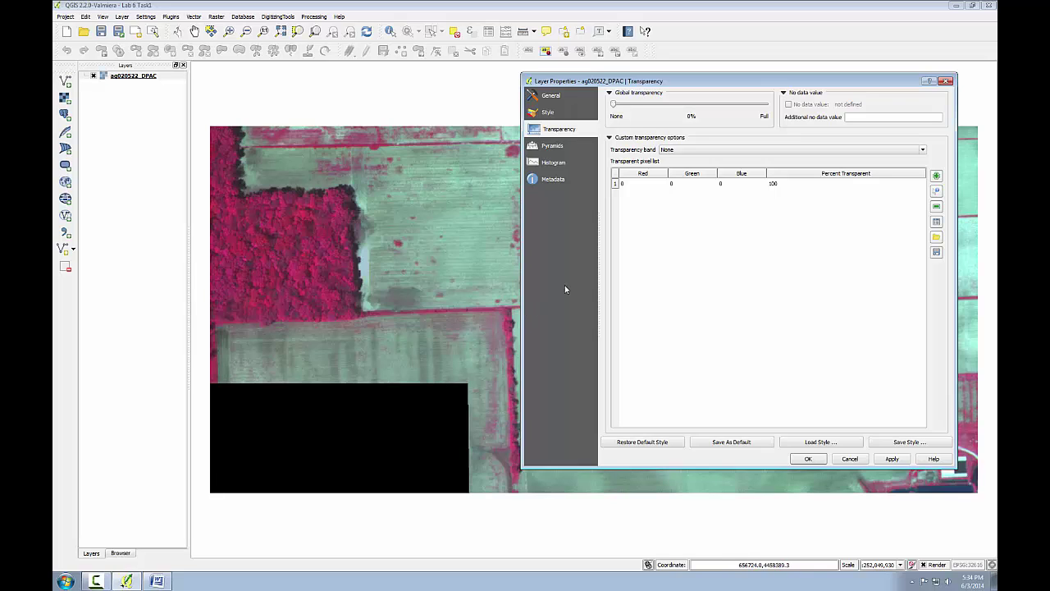
click(892, 459)
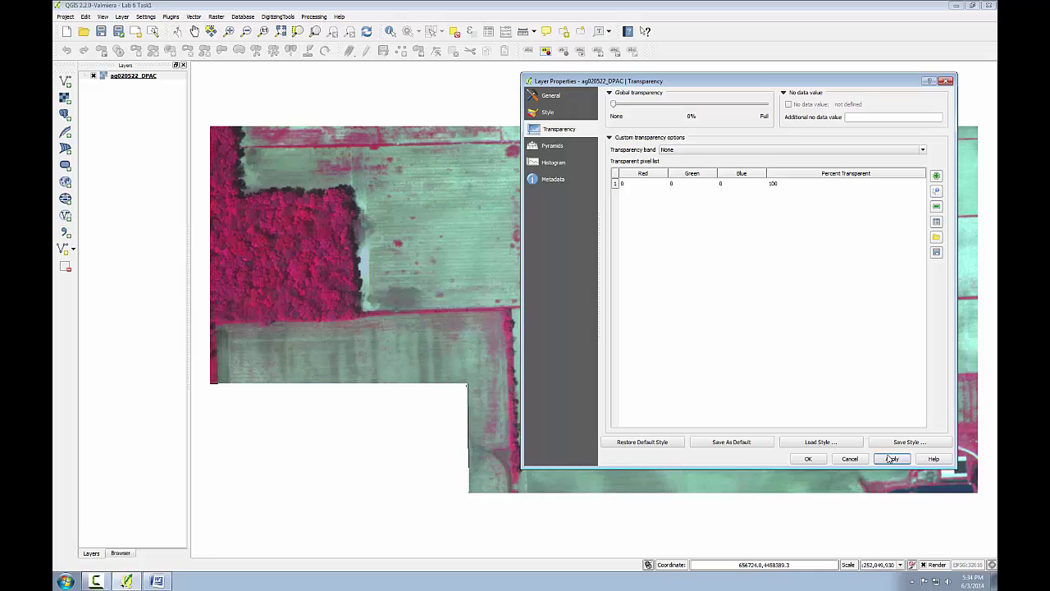